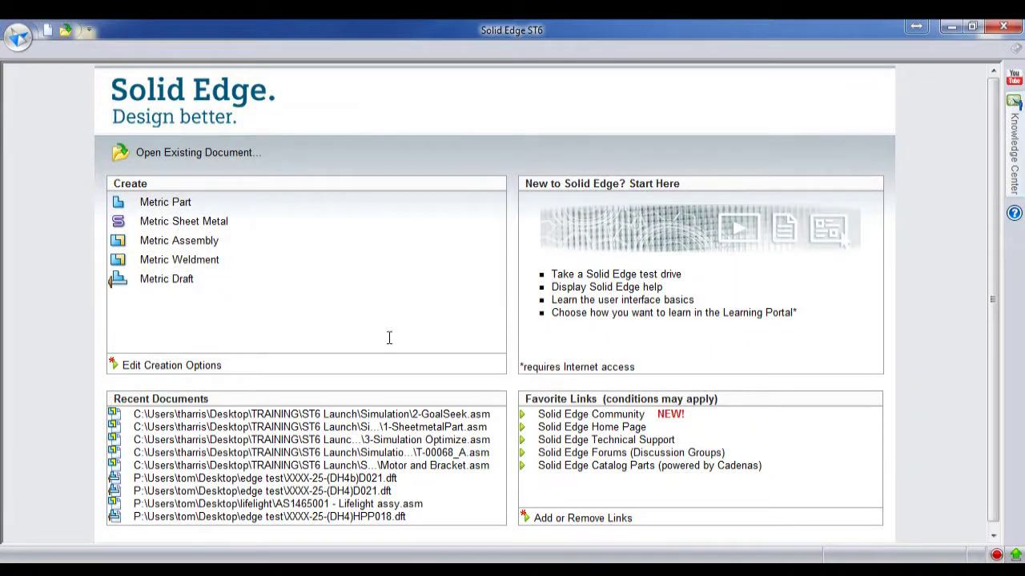
Open 2-GoalSeek.asm from Recent Documents and switch the view override to Work Fast.
left_click(391, 414)
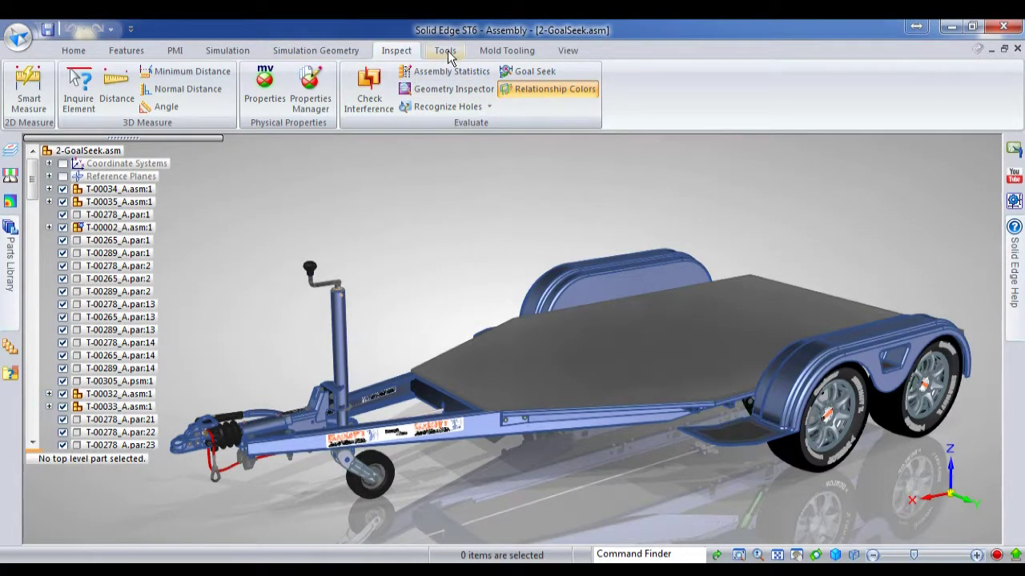
left_click(568, 50)
left_click(650, 92)
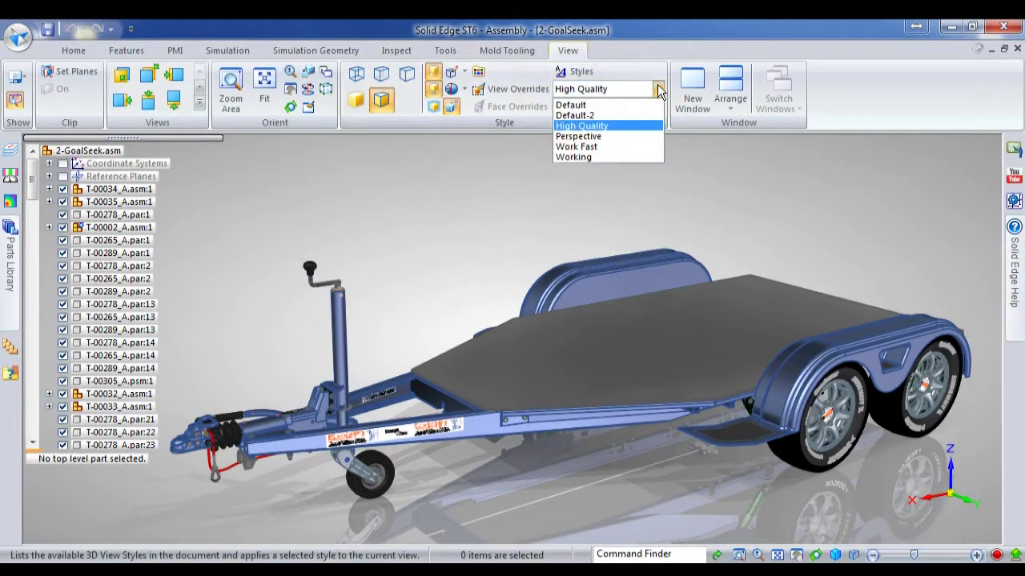
left_click(588, 149)
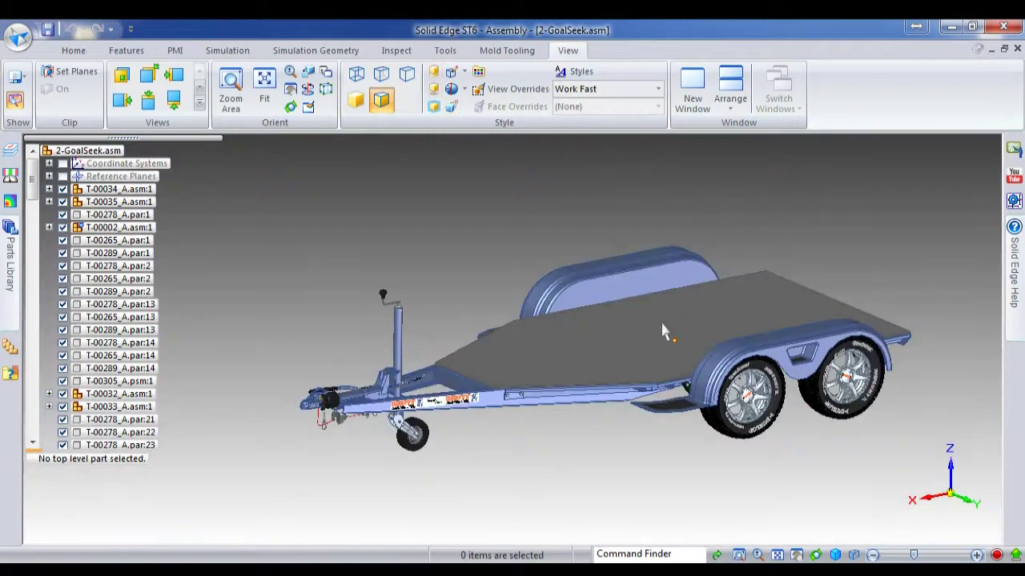
Drag the T-00068_A tank from the Parts Library and mate its base to the trailer deck.
left_click(11, 250)
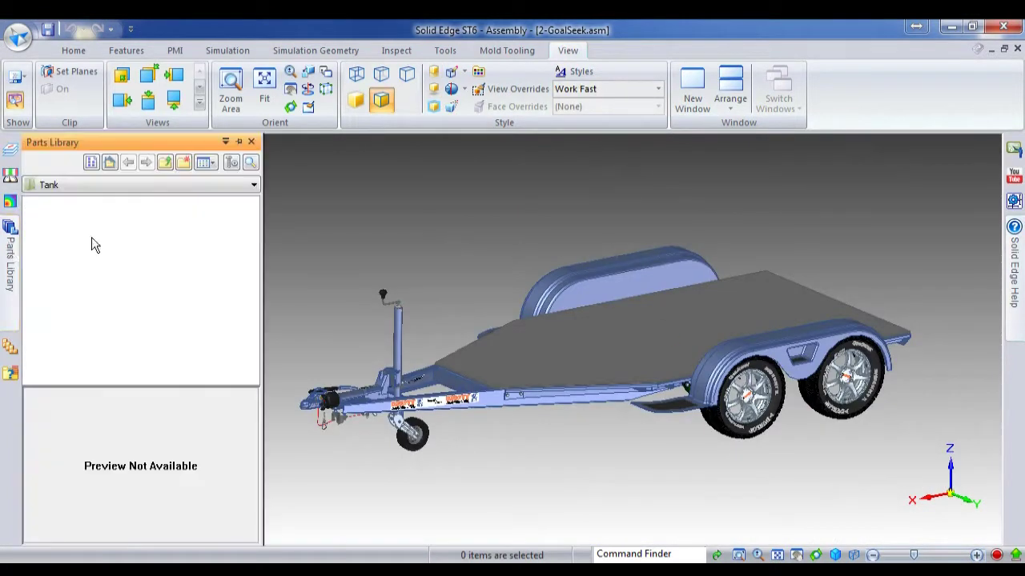
left_click_drag(51, 208, 679, 207)
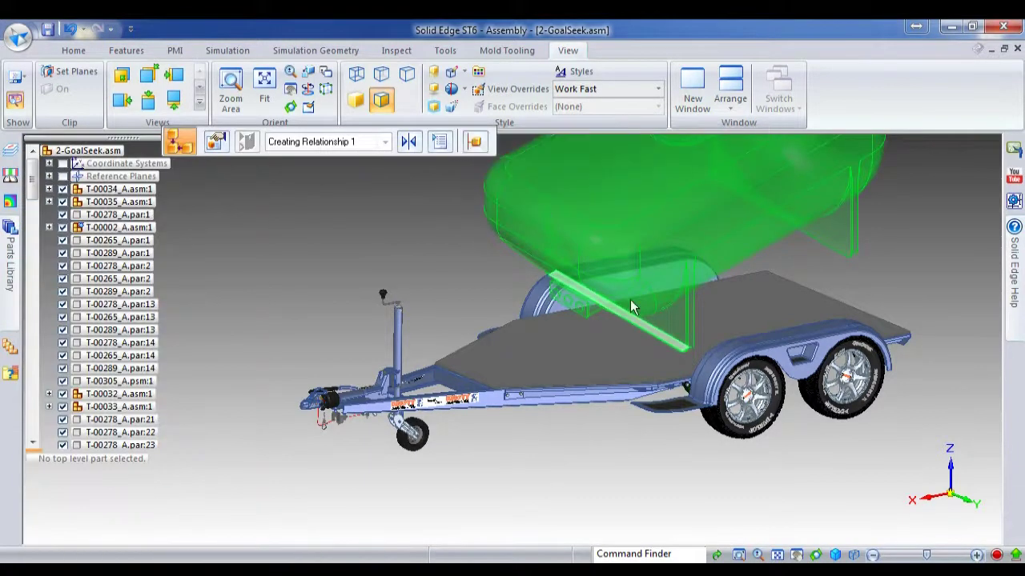
left_click(630, 349)
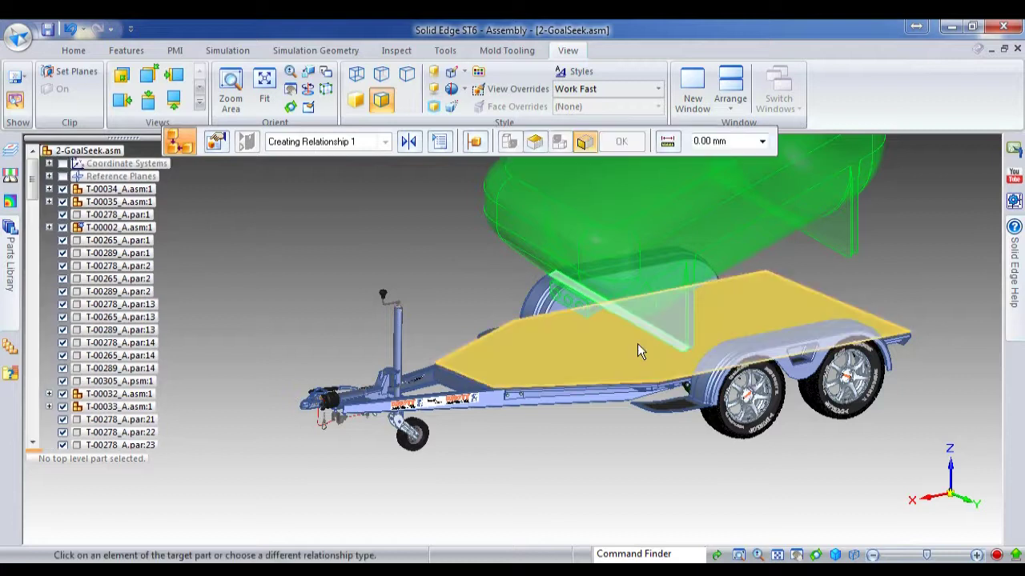
left_click(637, 343)
Add a 600 mm planar offset between the tank and the trailer.
right_click(832, 304)
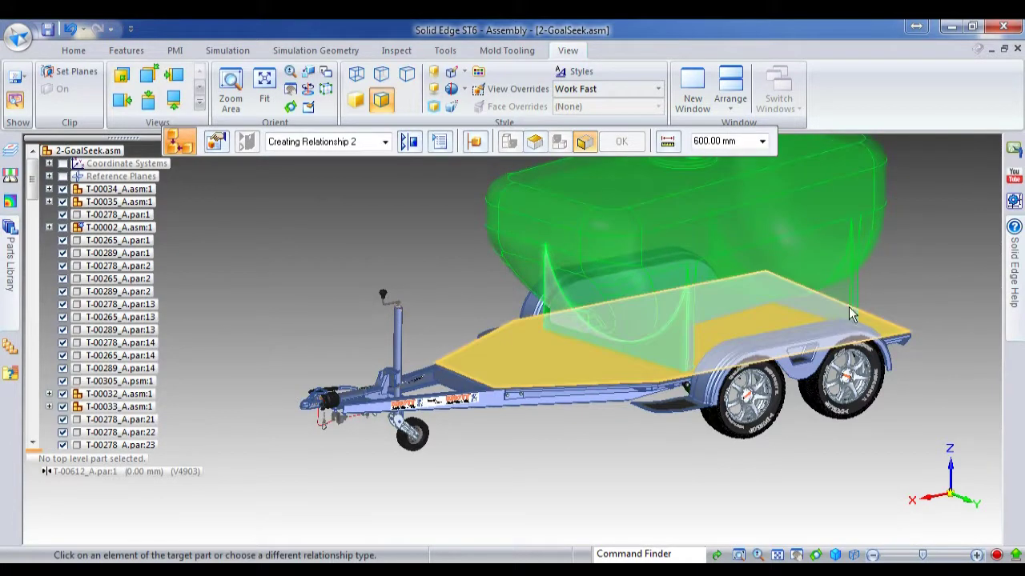
right_click(851, 314)
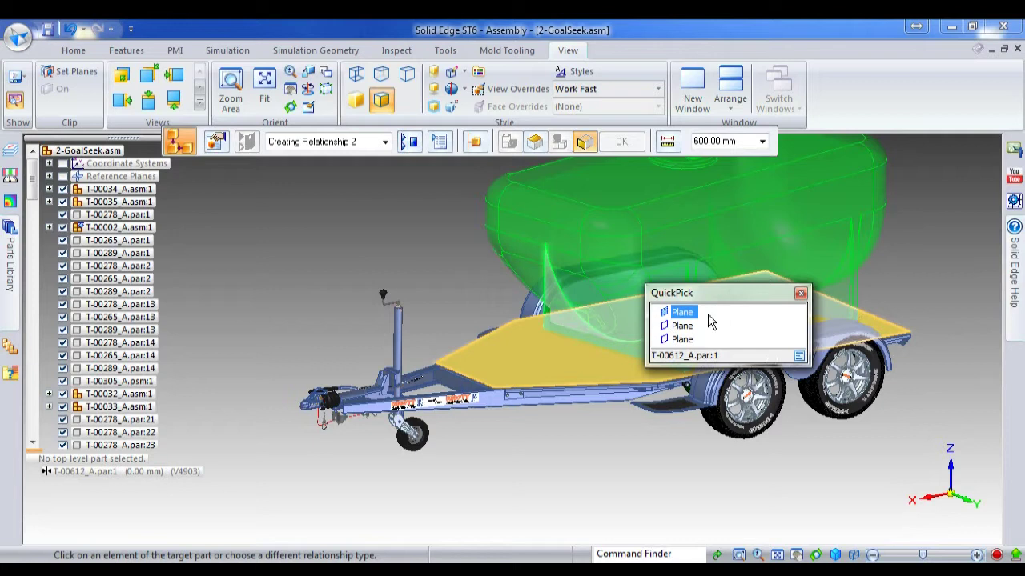
left_click(683, 326)
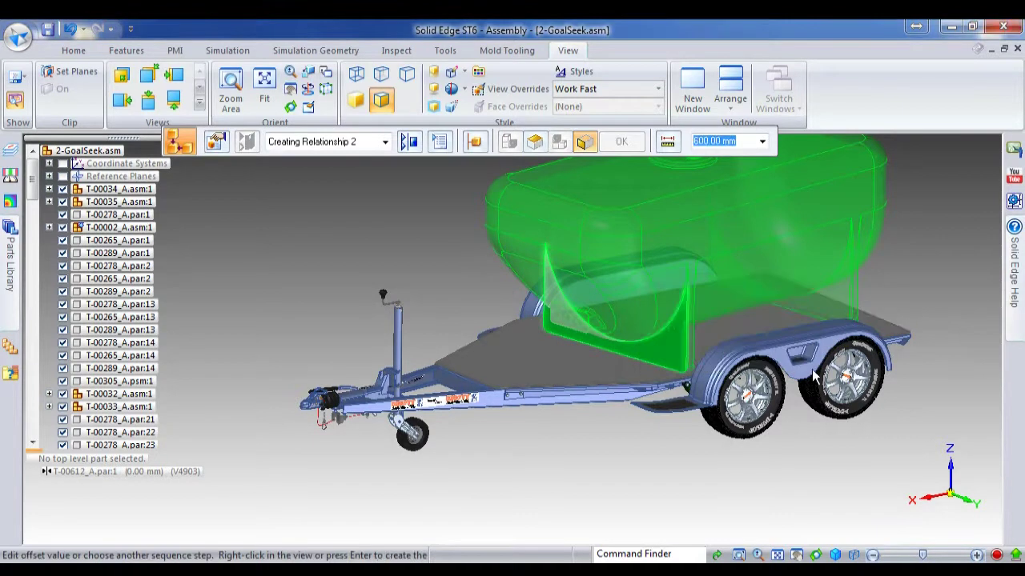
right_click(559, 177)
Centre the tank across the trailer with a Center-Plane relationship.
left_click(409, 141)
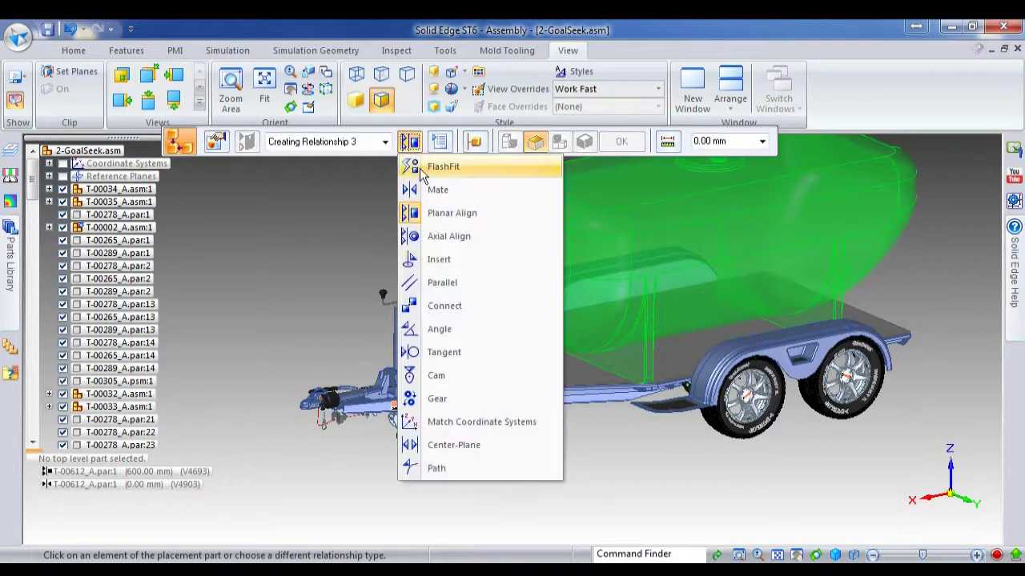
left_click(445, 448)
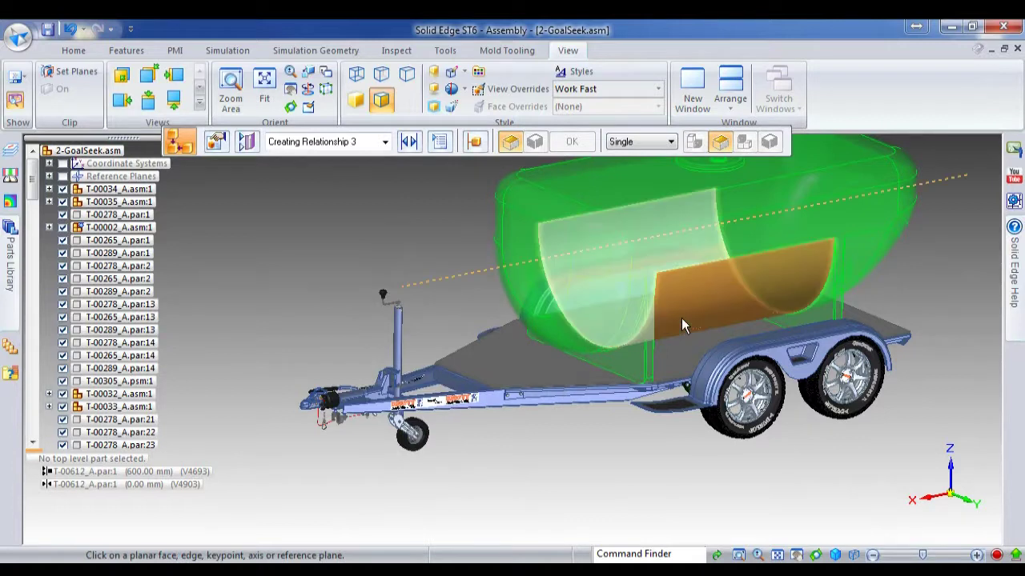
left_click(683, 317)
left_click(671, 385)
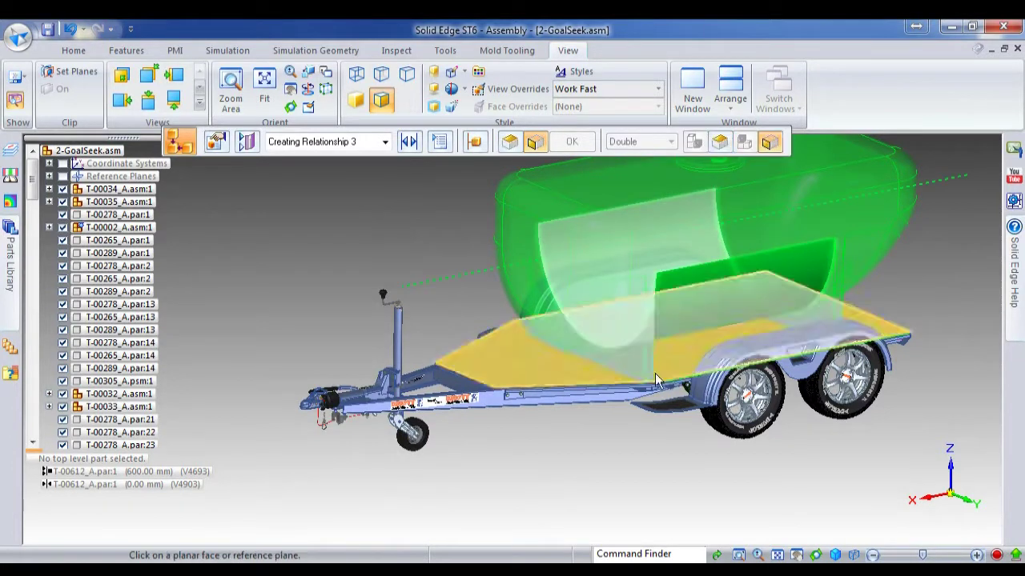
right_click(553, 318)
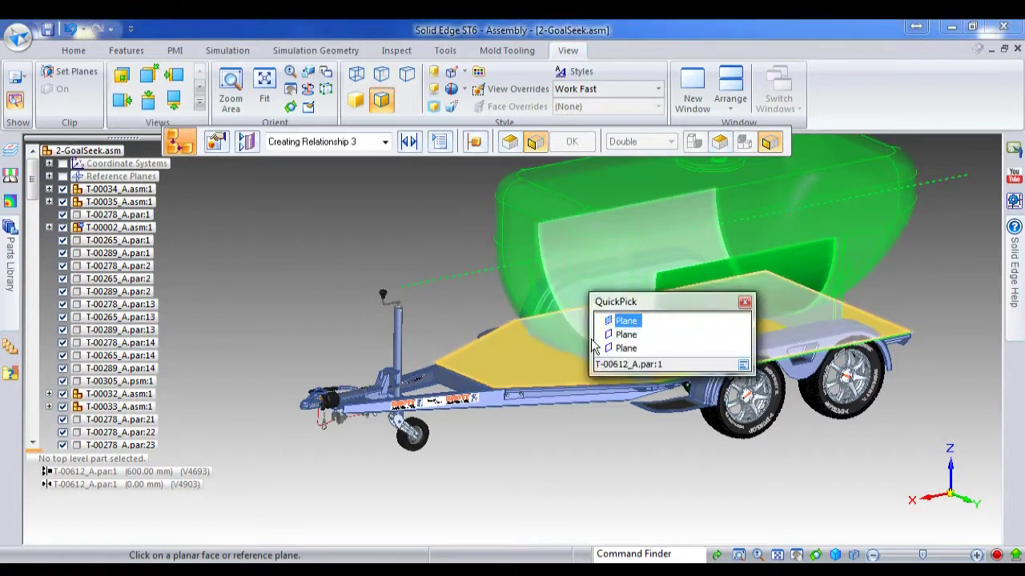
left_click(621, 349)
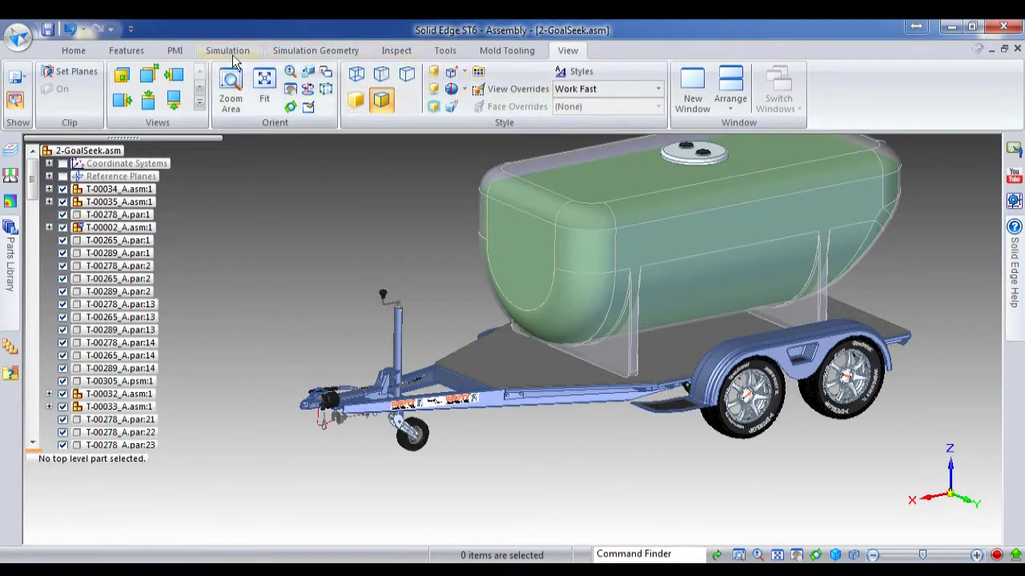
In the Variable Table, sort by Value ascending, rename V4693 to FromRear, and close the table.
left_click(445, 50)
left_click(198, 72)
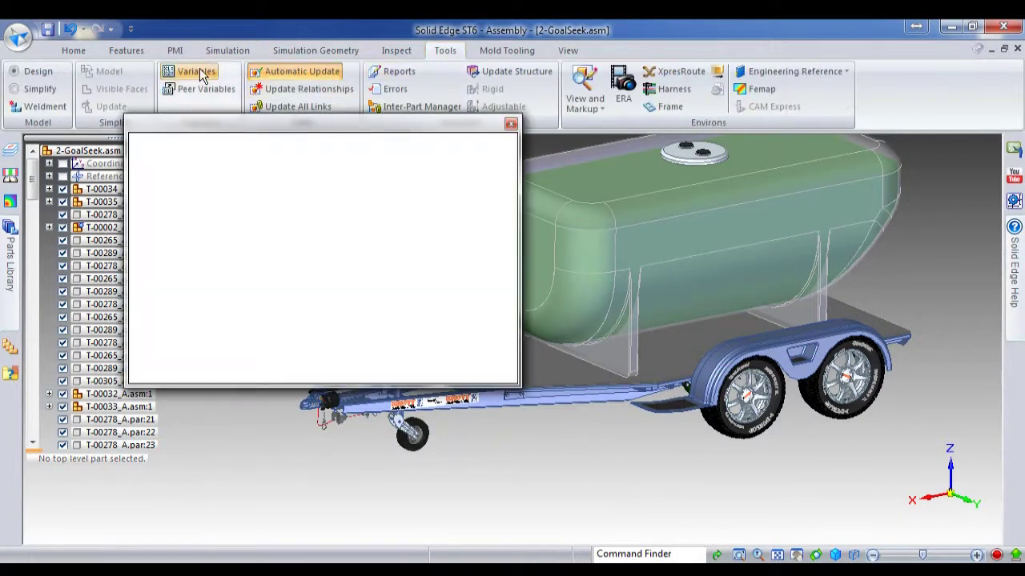
right_click(372, 160)
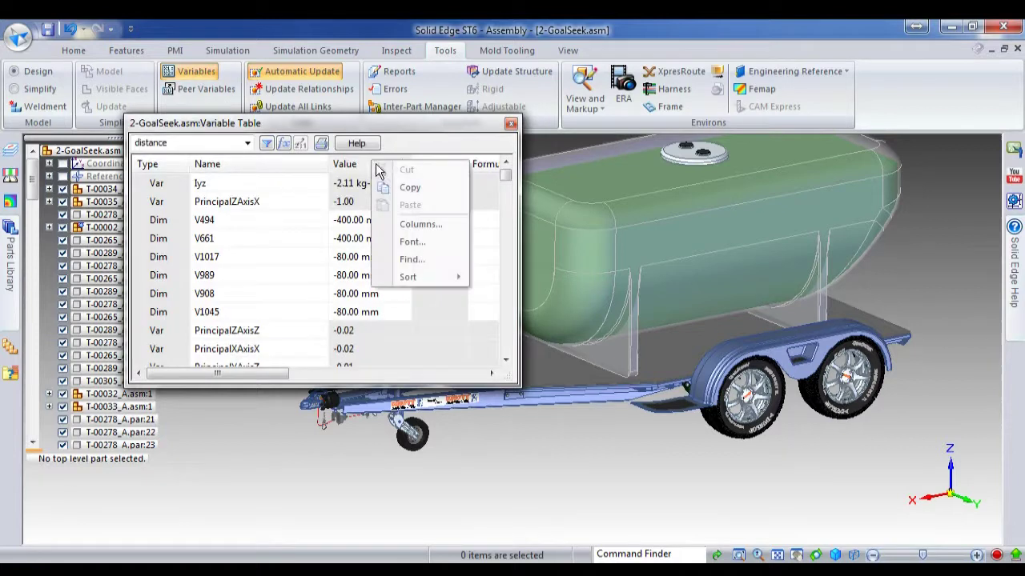
mouse_move(455, 282)
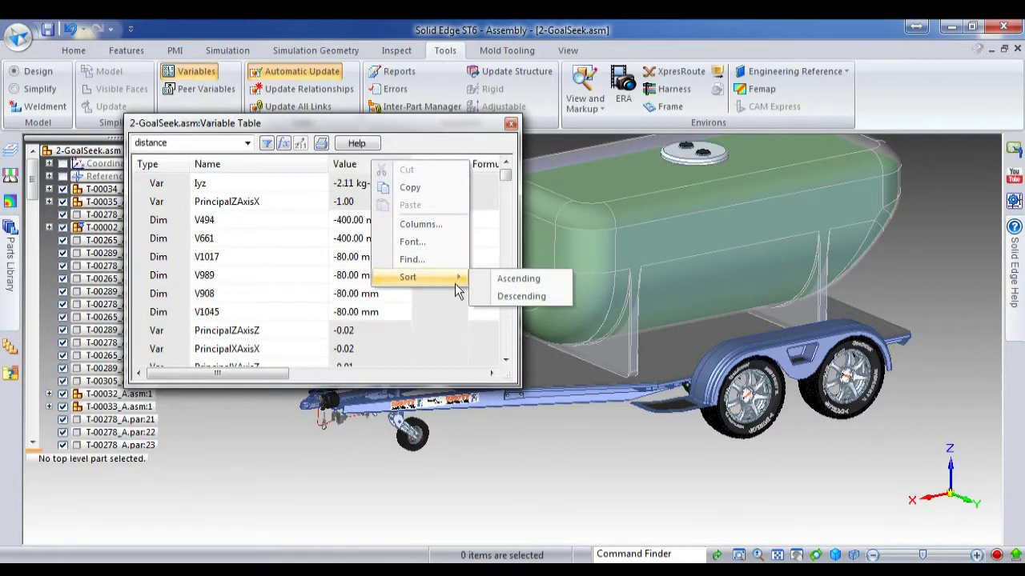
left_click(517, 278)
left_click_drag(508, 175, 503, 339)
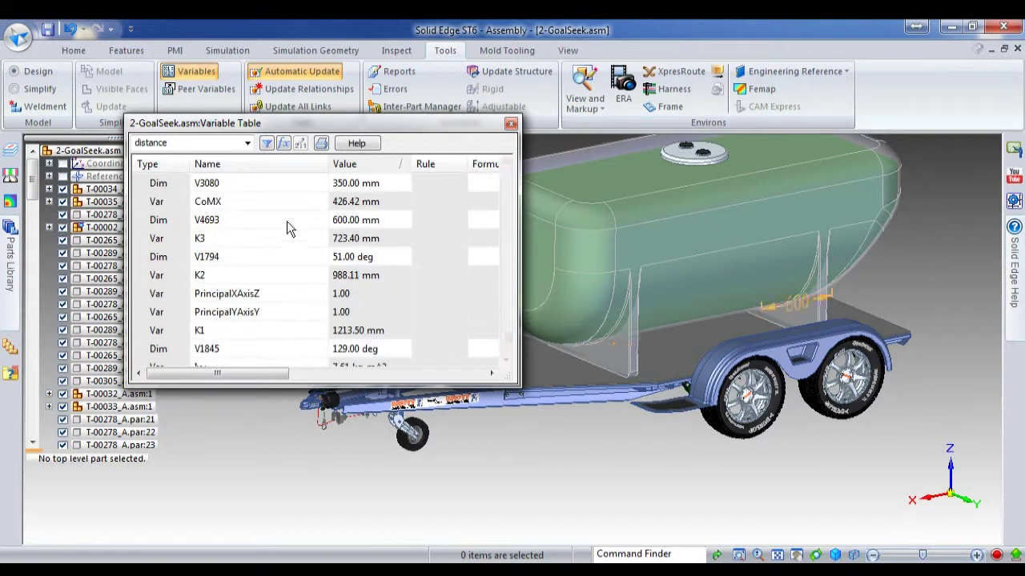
left_click(242, 223)
type("F")
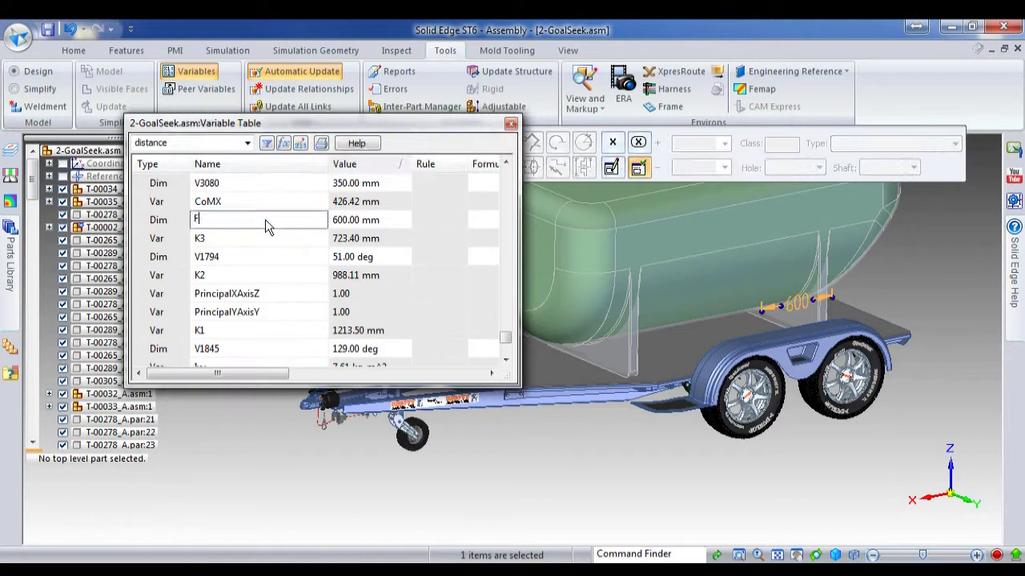
type("romRear")
key("Return")
left_click(266, 238)
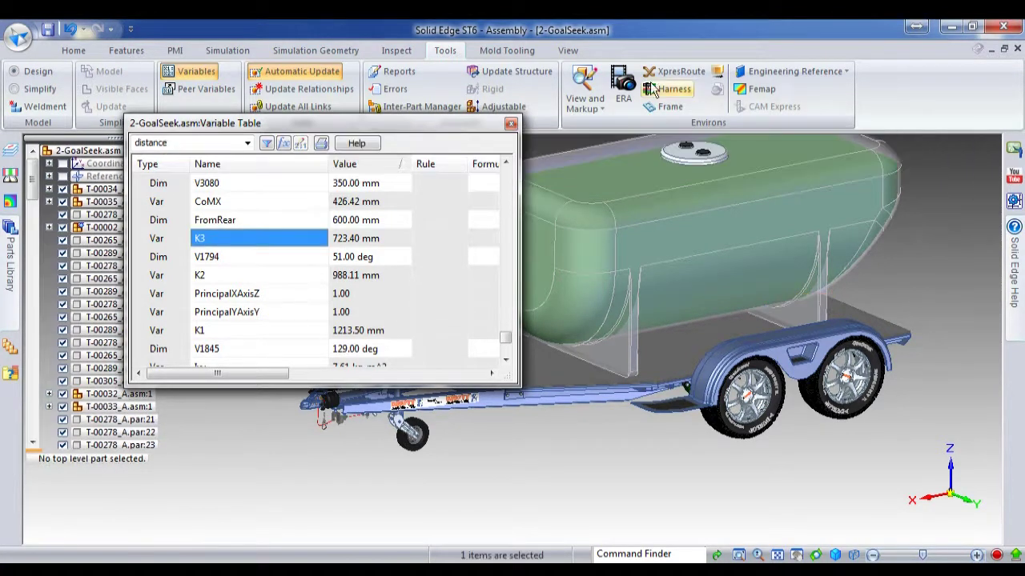
left_click(510, 122)
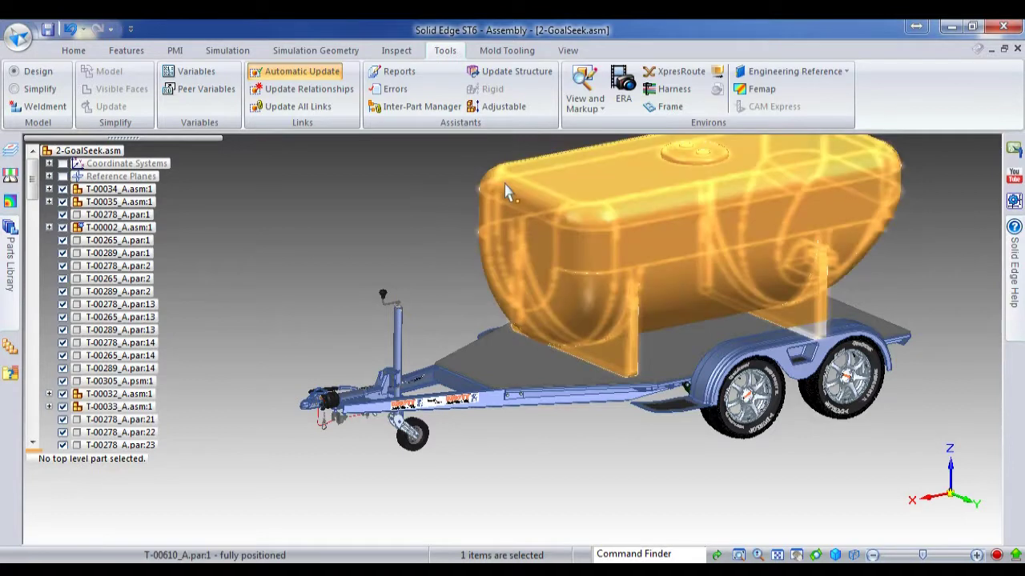
Pick the whole tank assembly T-00068_A.asm:1 through QuickPick.
right_click(505, 186)
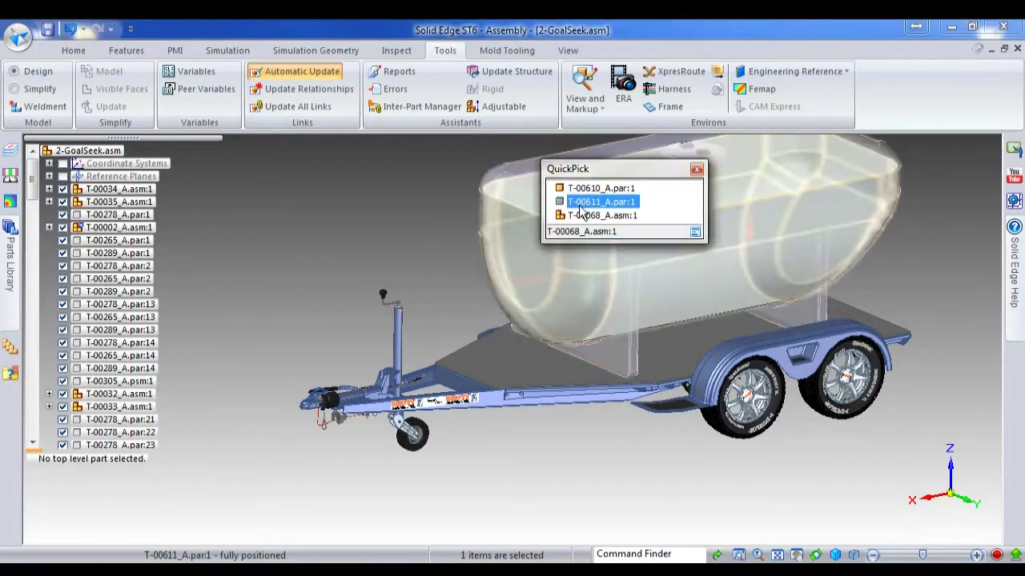
left_click(596, 216)
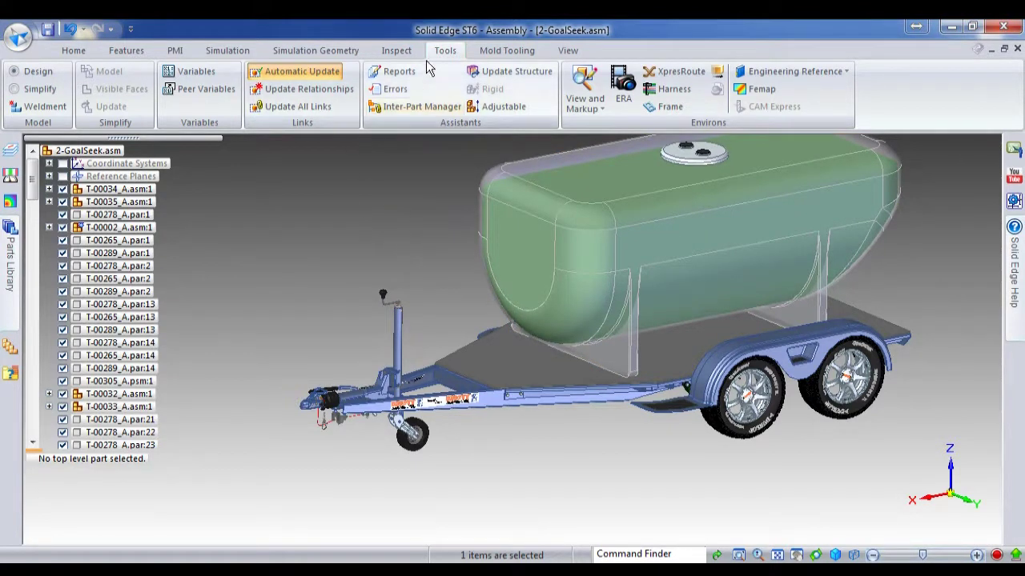
left_click(396, 50)
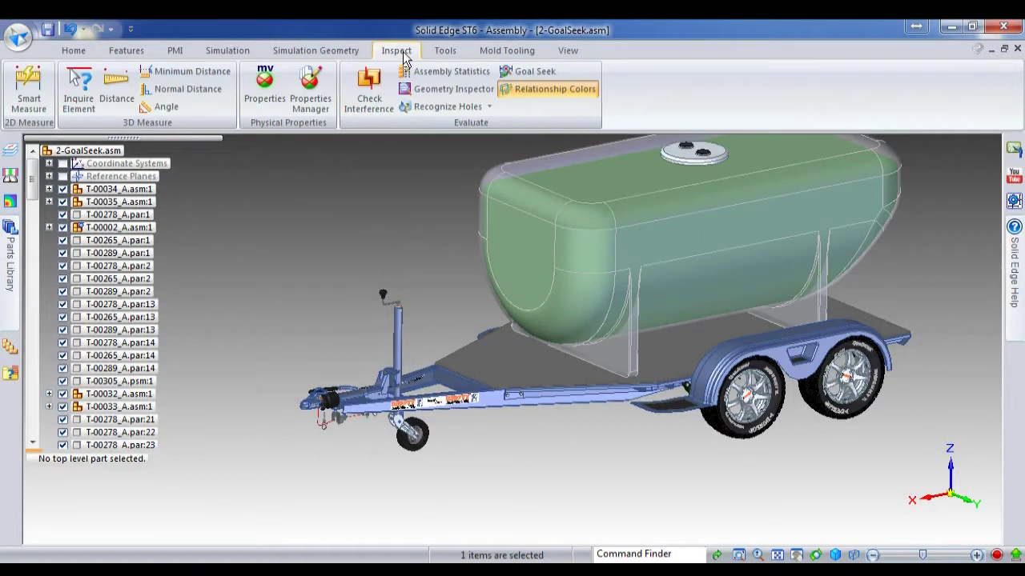
Update the assembly's physical properties, reading a mass of 3780.900296 kg, then close them.
left_click(264, 87)
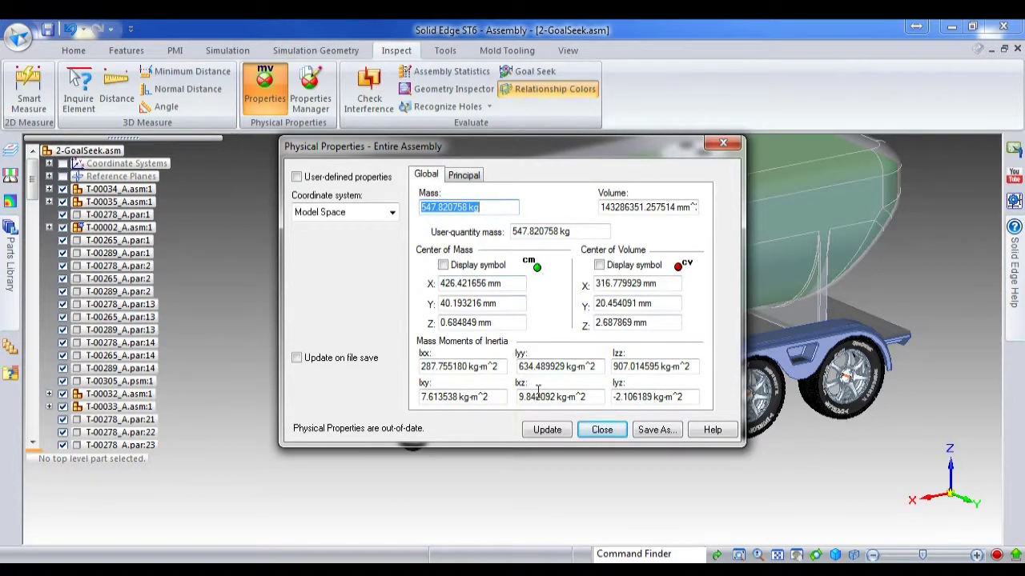
left_click(547, 430)
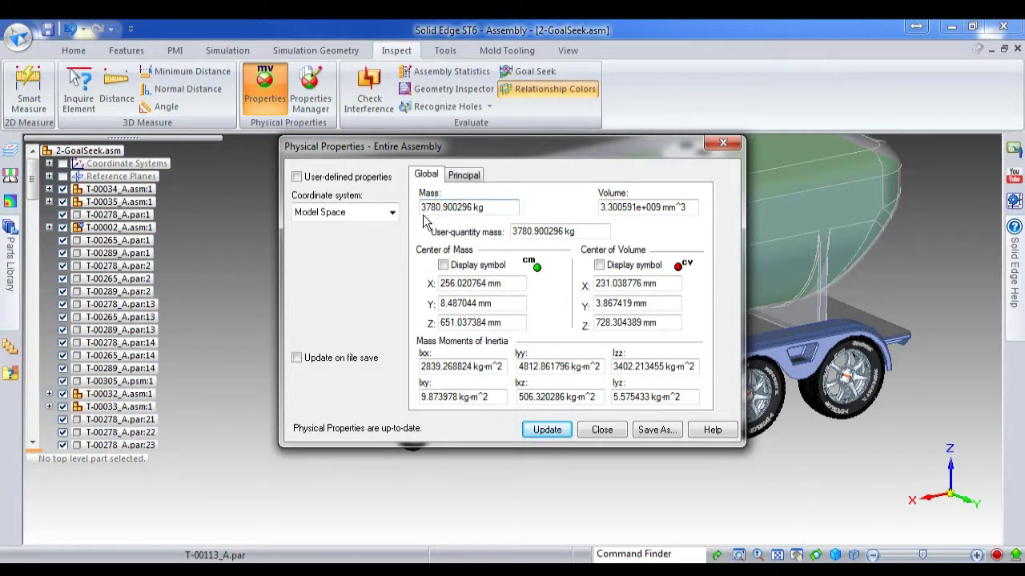
left_click(601, 430)
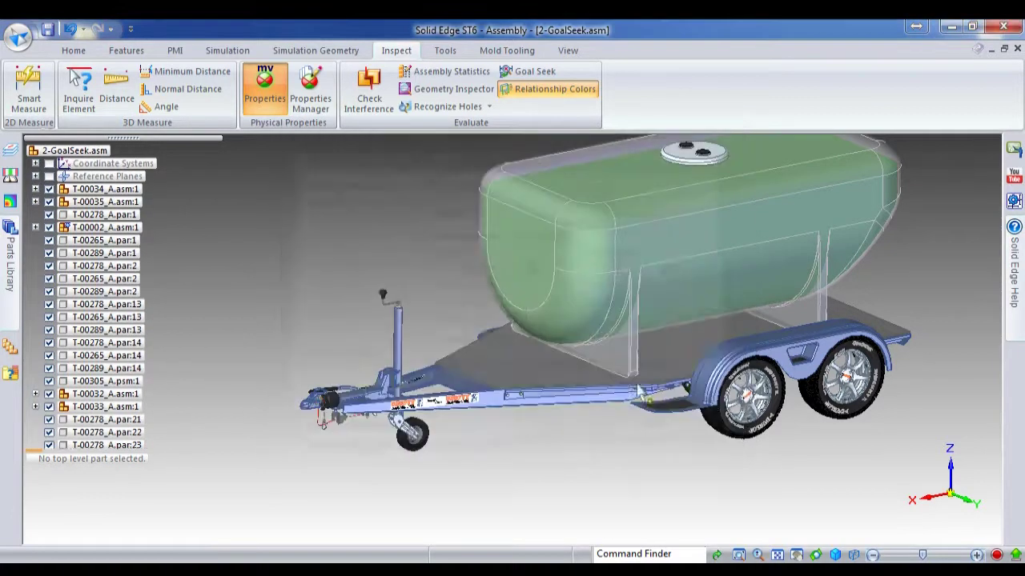
Edit the T-00068_A.asm tank in place, zoomed out to show its 1000 liquid-height dimension.
right_click(578, 184)
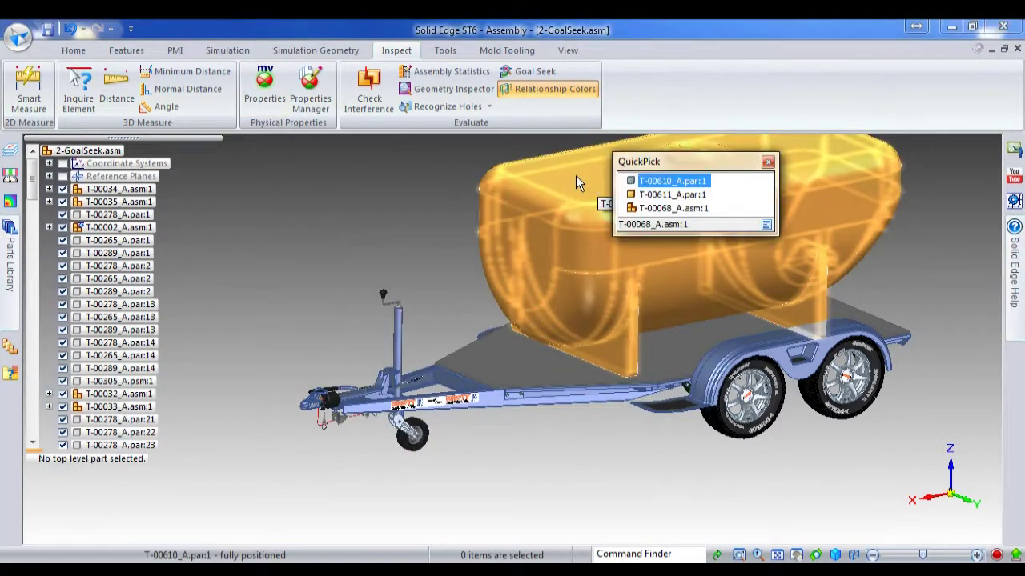
left_click(647, 209)
right_click(647, 211)
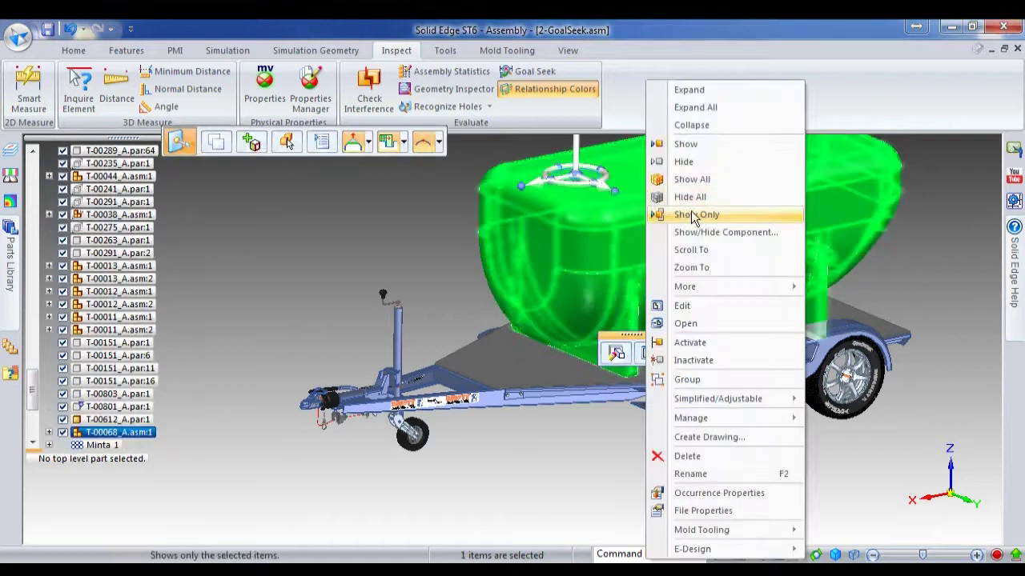
left_click(695, 306)
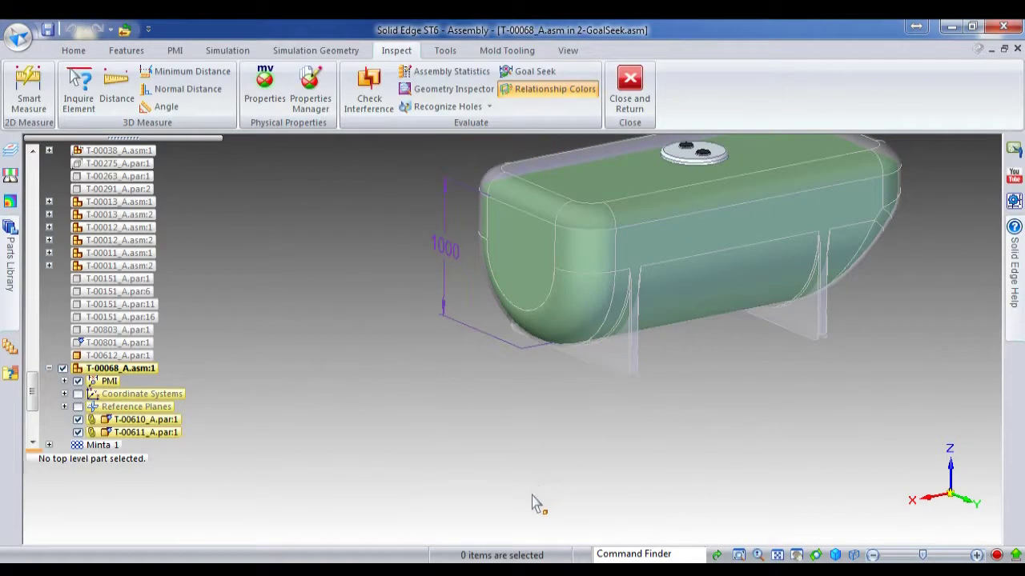
scroll(535, 504, "down", 2)
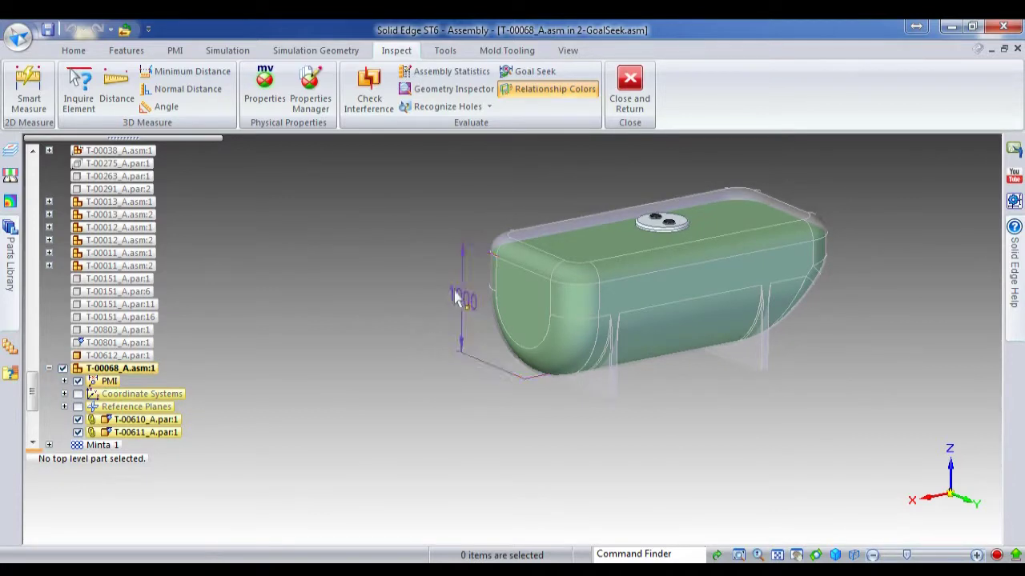
left_click(528, 73)
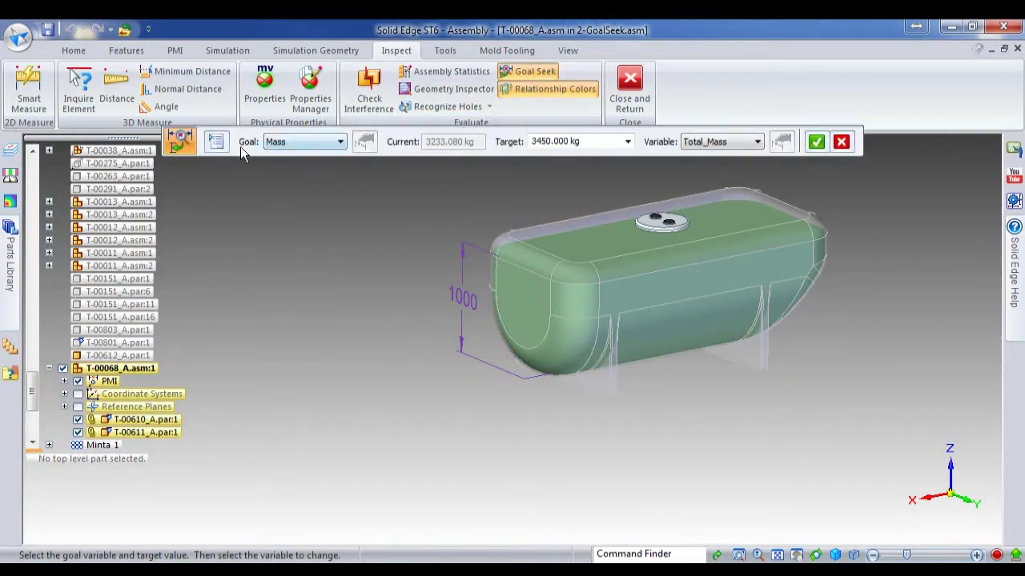
left_click(603, 144)
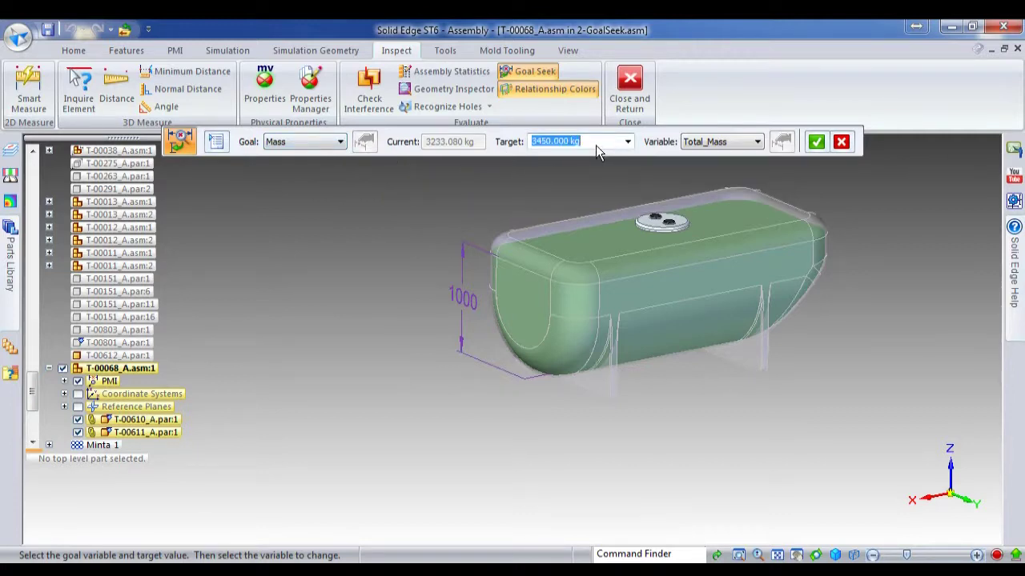
type("4000")
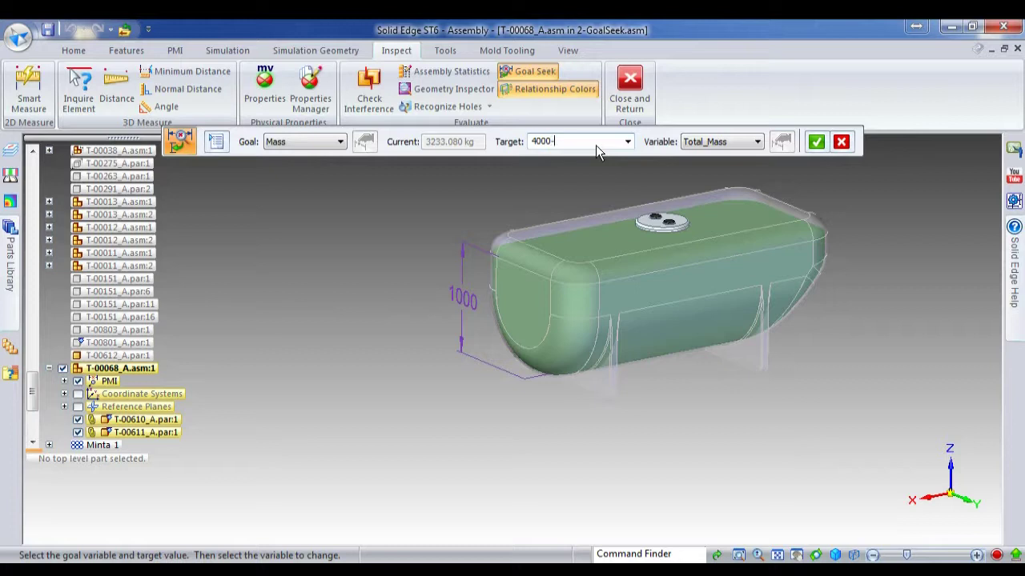
type("-550")
key("Tab")
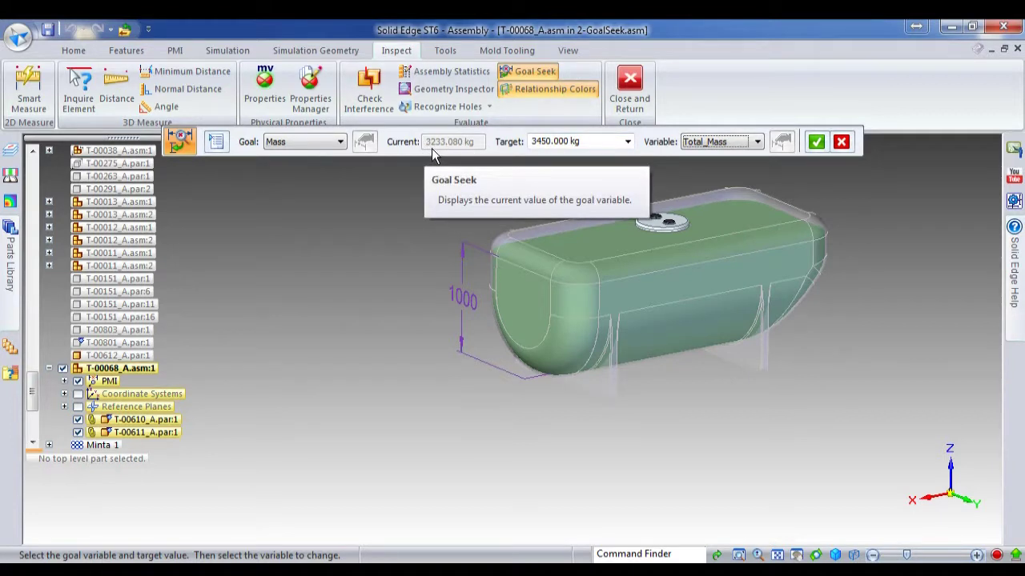
left_click(756, 145)
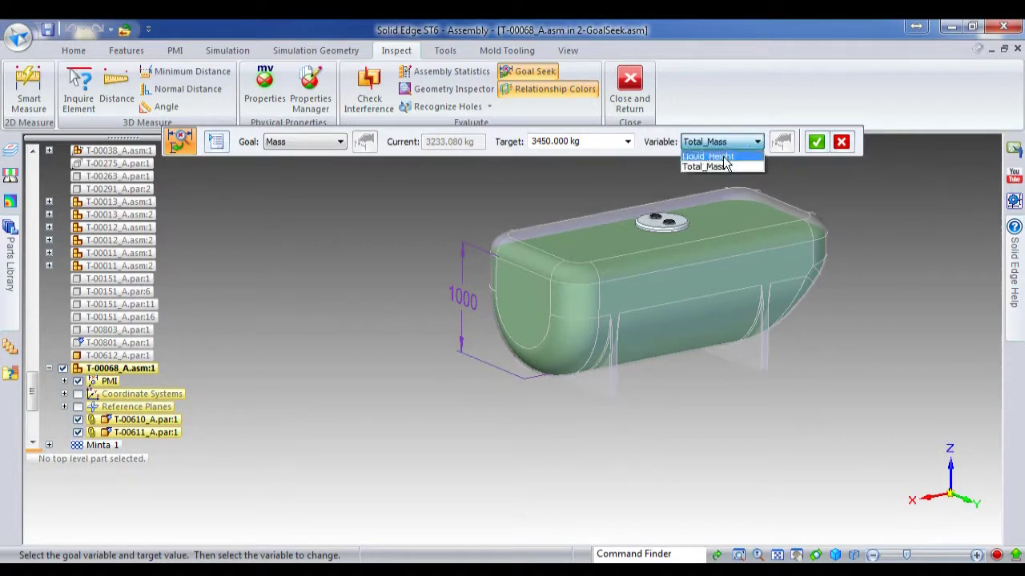
left_click(720, 157)
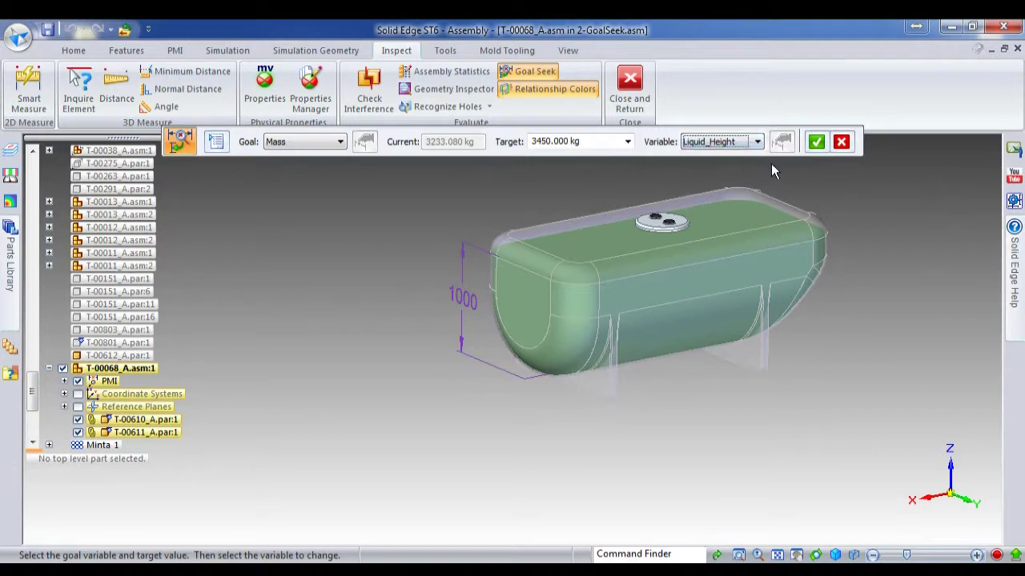
Run Goal Seek, solving liquid height to 1056.29 for a 3450.000 kg tank, then close it.
left_click(816, 144)
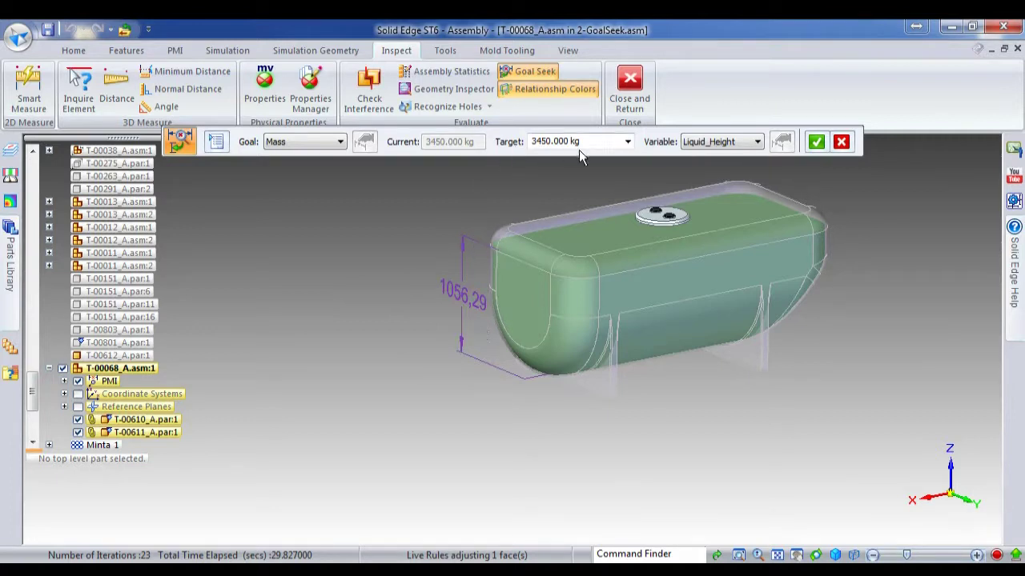
left_click(840, 142)
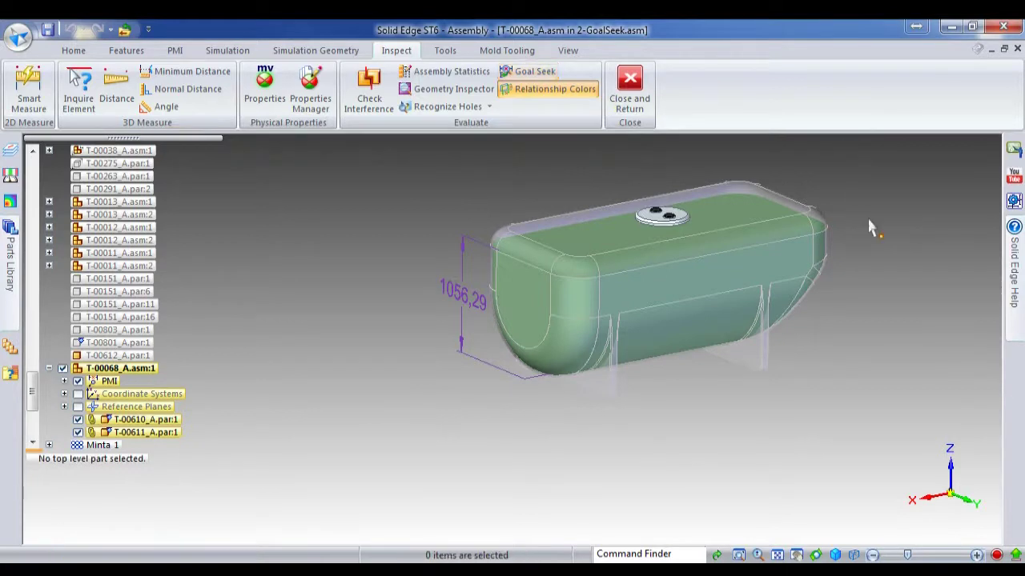
Return from the tank edit to the trailer assembly and orbit to a side-on view.
left_click(629, 89)
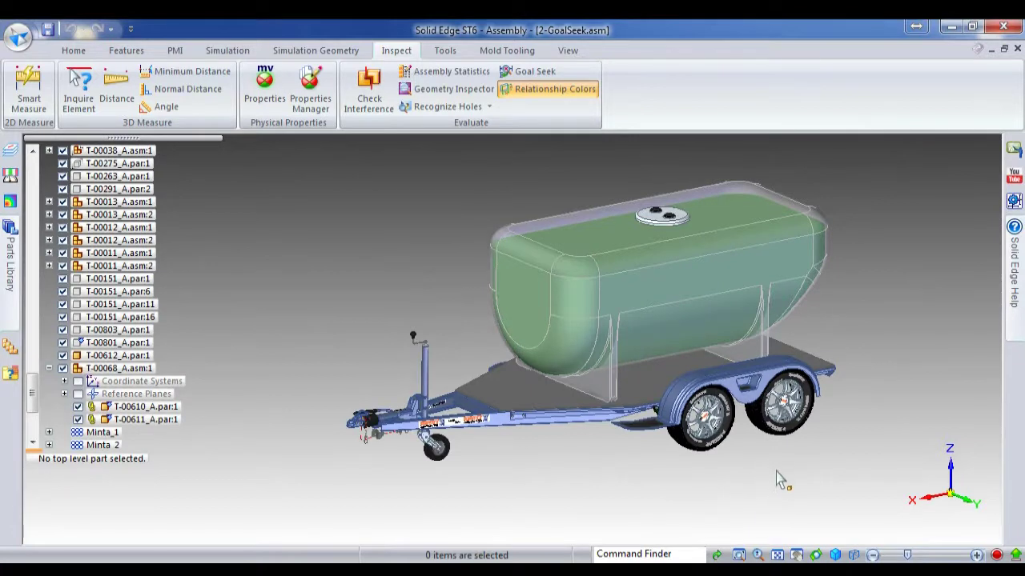
middle_click_drag(777, 476, 686, 516)
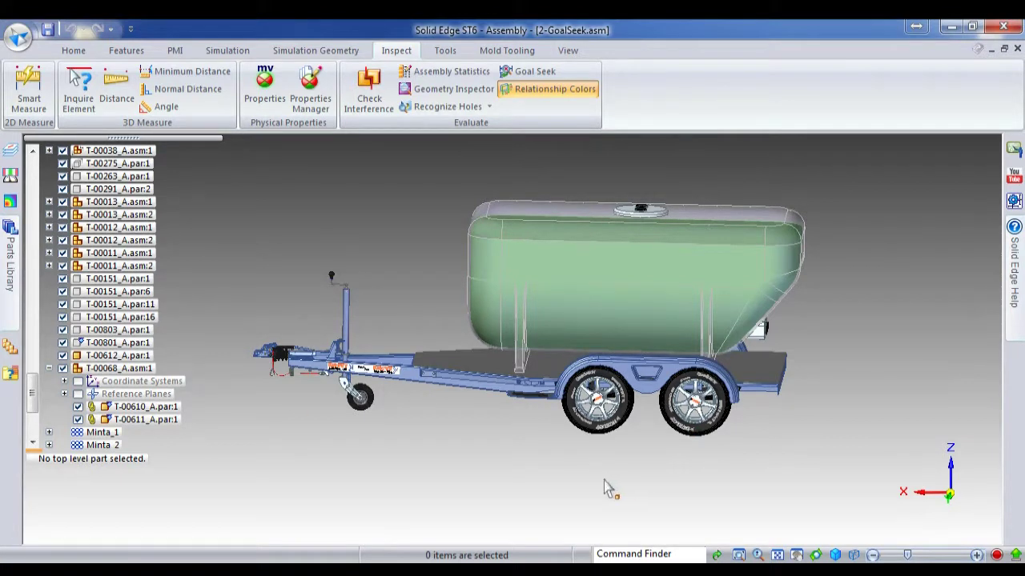
Set up an assembly goal seek of CoMX to 200 mm, varying FromRear.
left_click(519, 72)
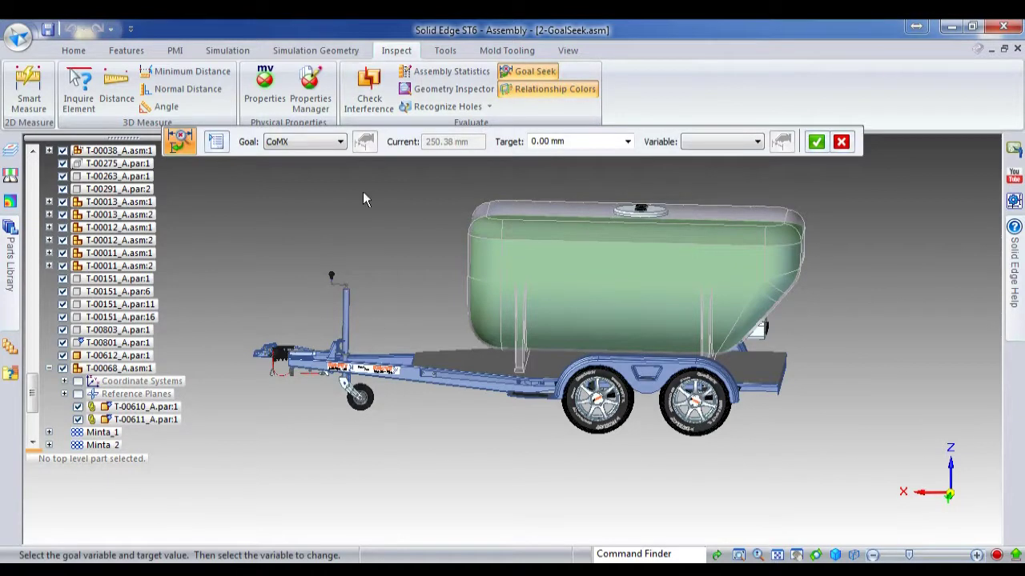
left_click(320, 144)
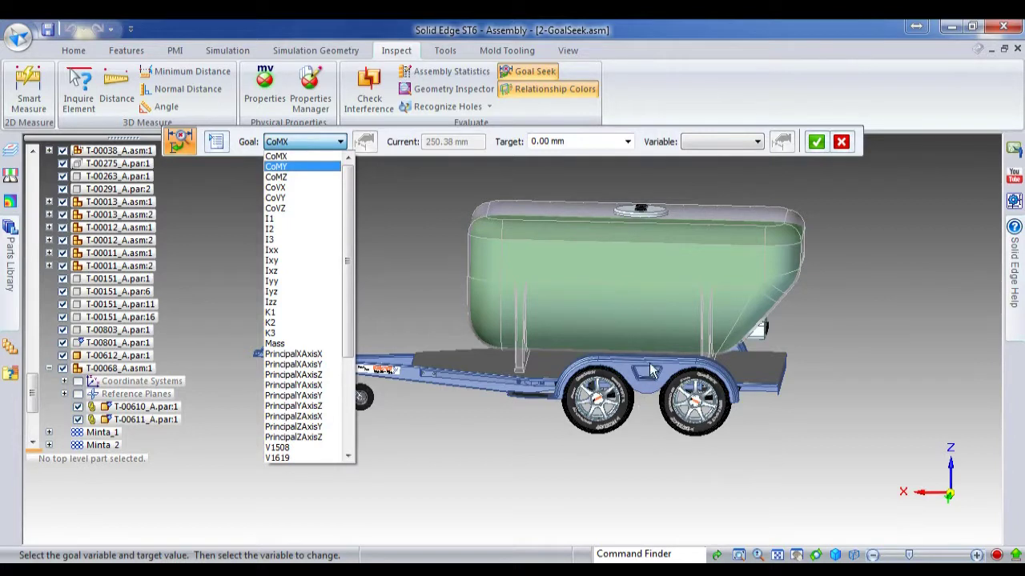
left_click(585, 141)
left_click(582, 141)
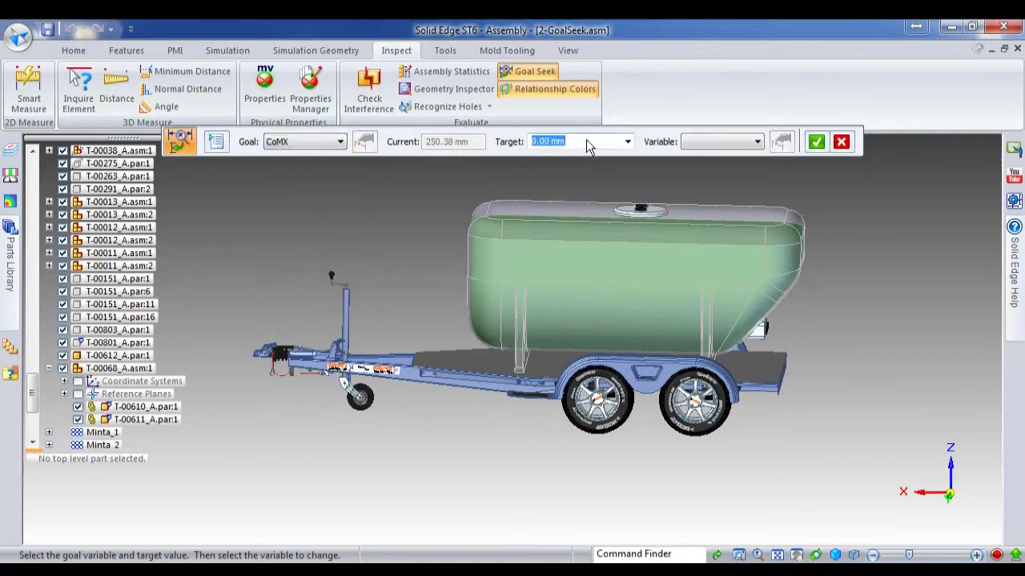
type("200")
key("Tab")
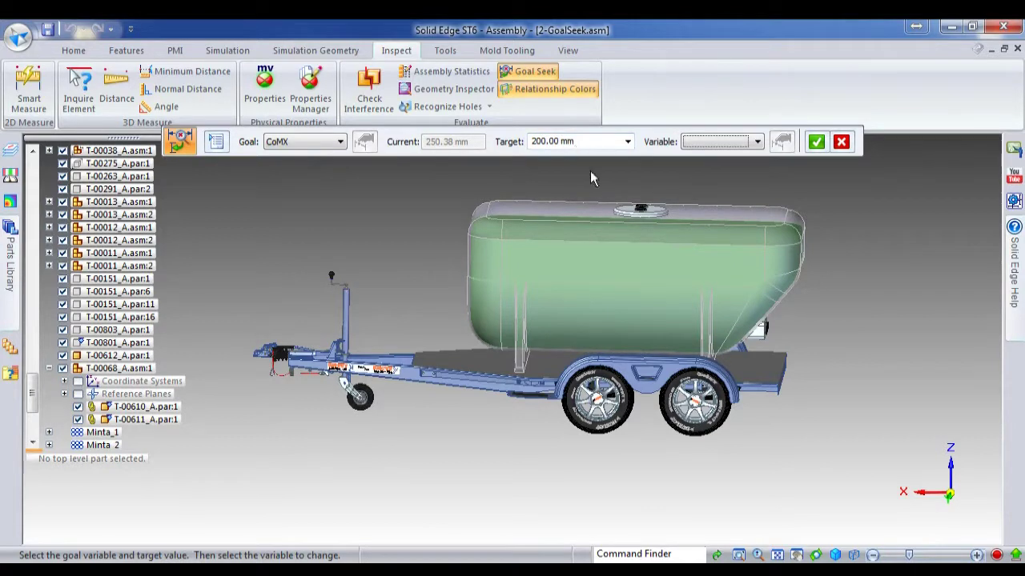
left_click(754, 143)
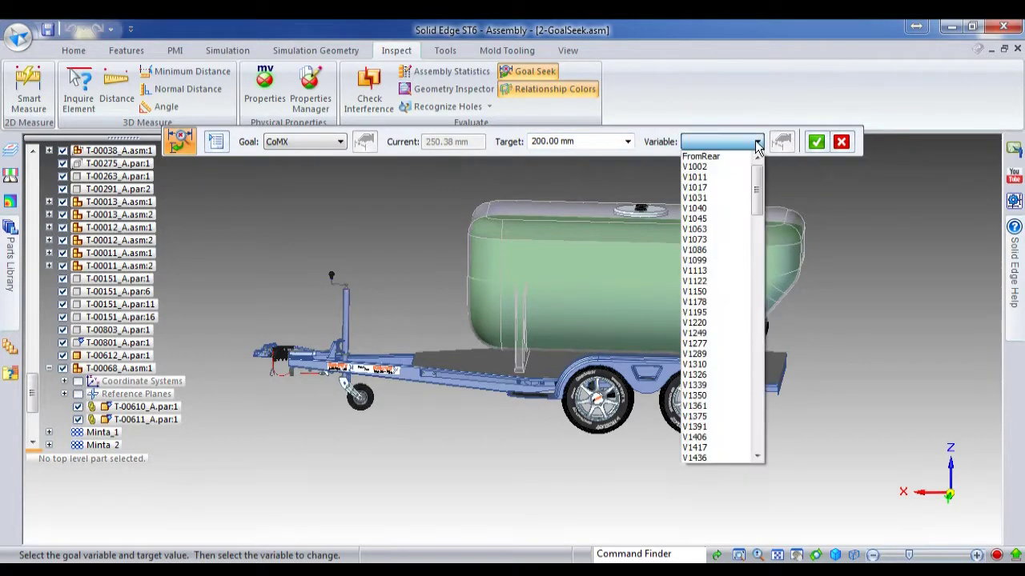
left_click(718, 157)
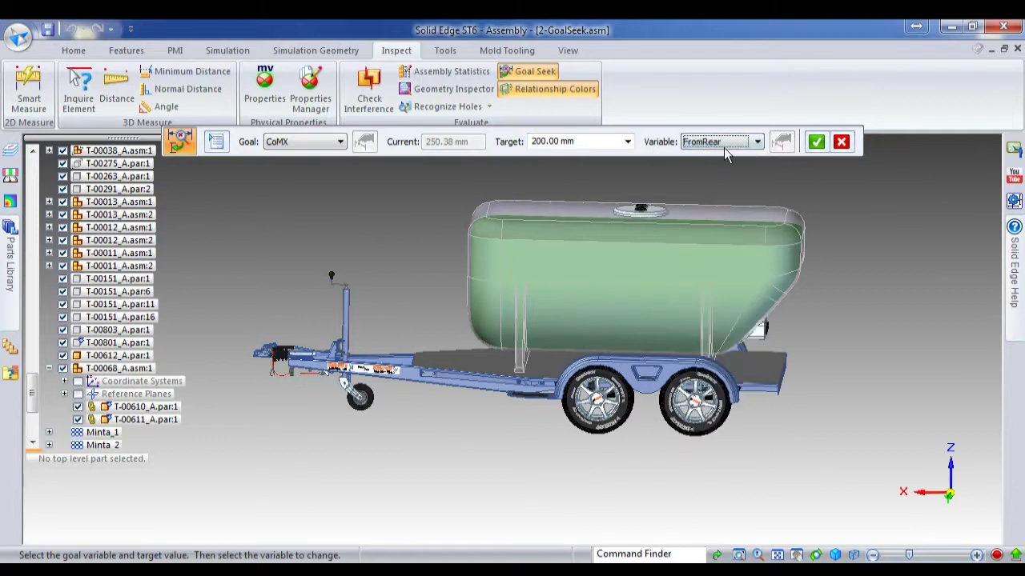
Set the goal seek maximum time to 120 seconds and run the calculation.
left_click(216, 143)
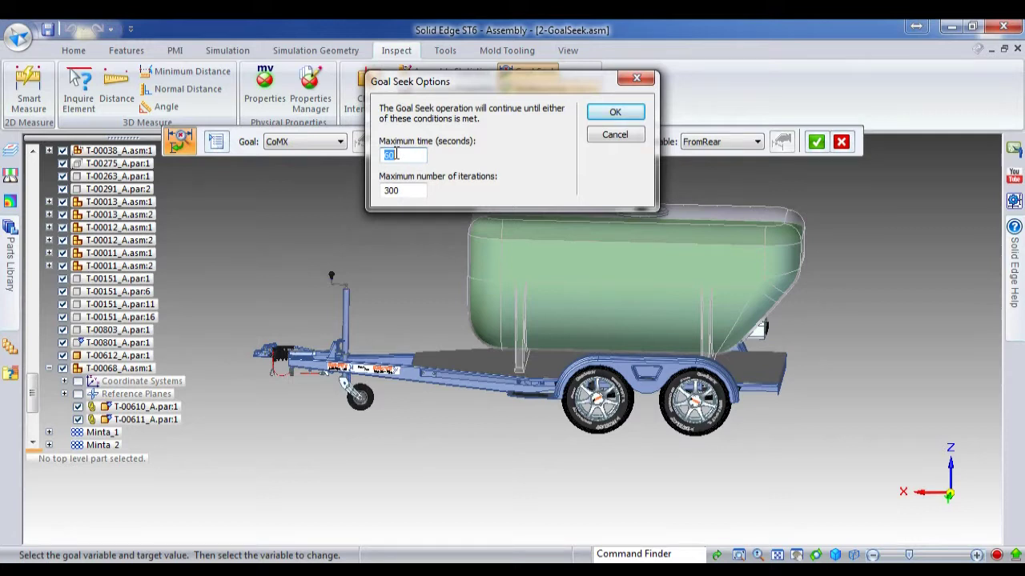
type("120")
key("Tab")
left_click(615, 113)
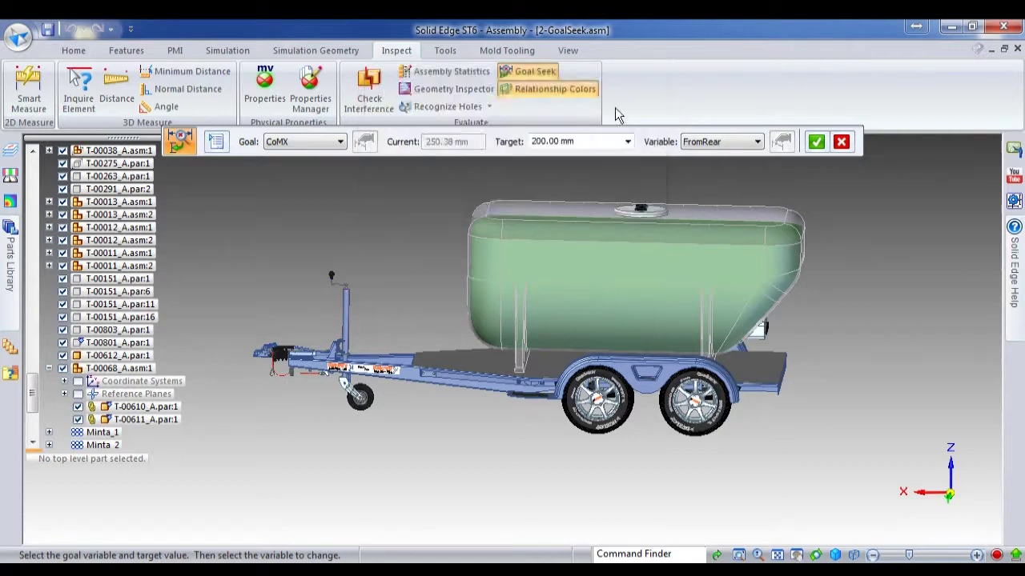
left_click(817, 143)
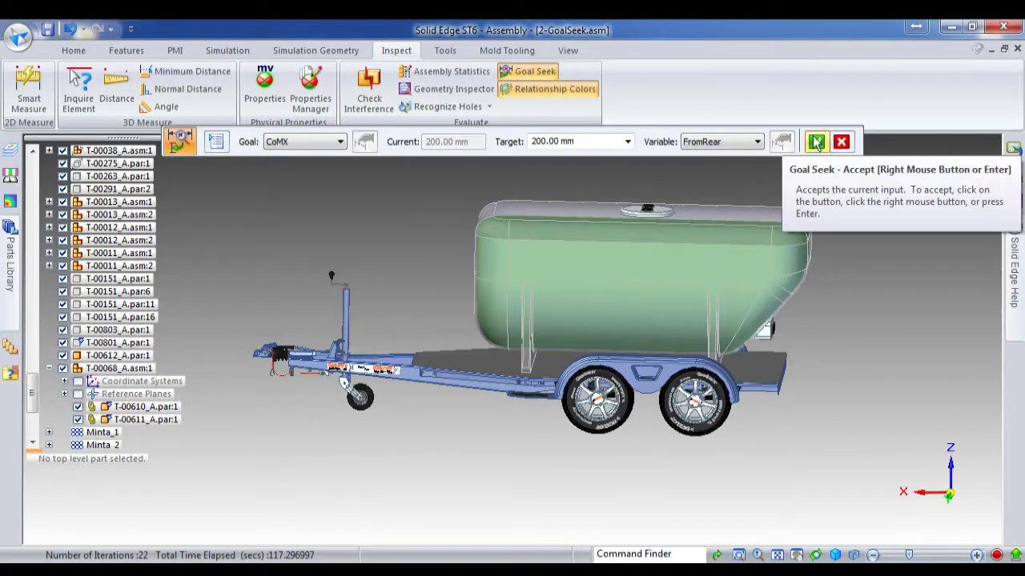
Close Goal Seek and select the tank subassembly T-00068_A.asm:1 to show its 541.62 mm FromRear offset.
left_click(841, 142)
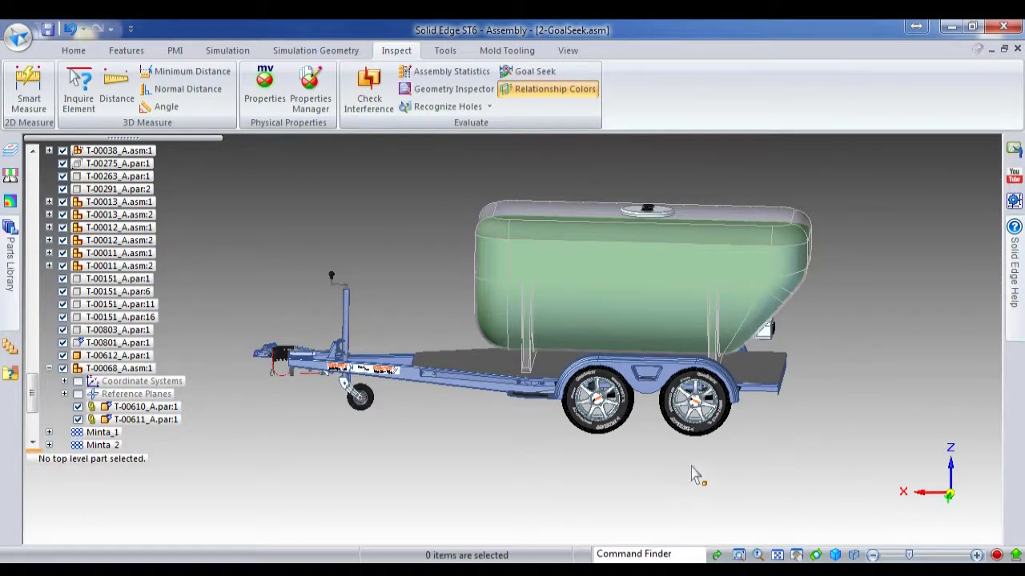
middle_click_drag(693, 473, 762, 498)
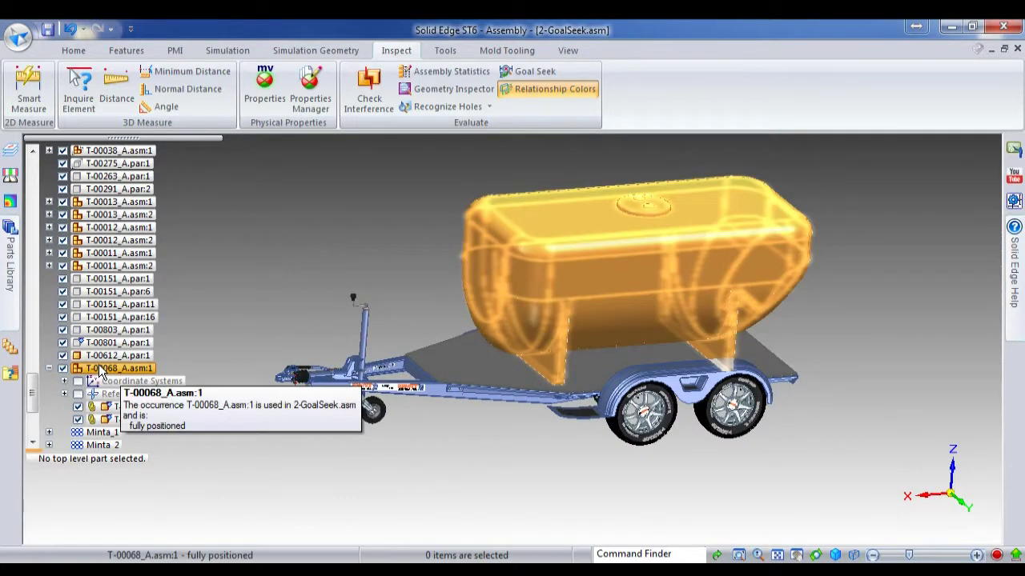
left_click(99, 370)
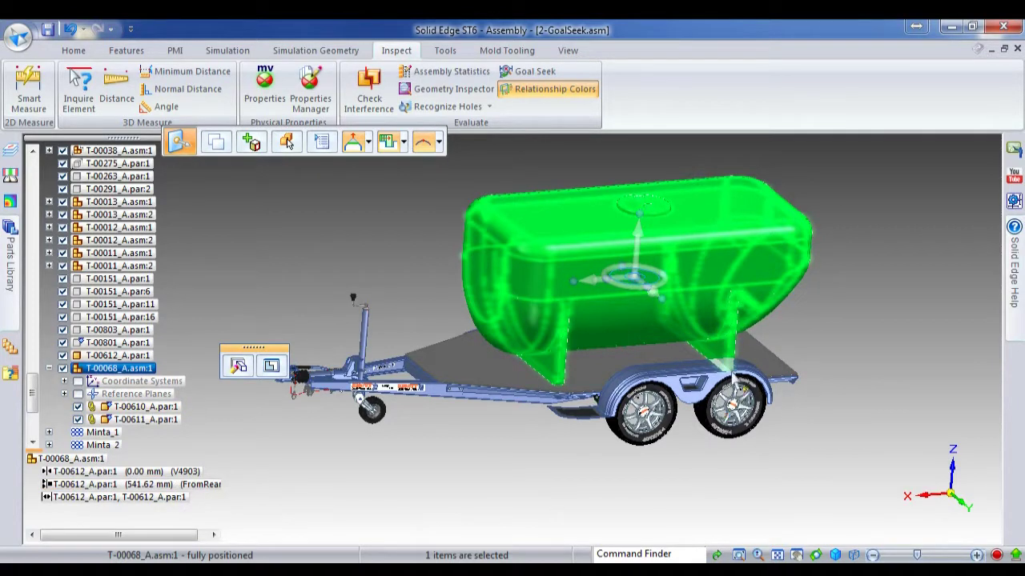
Deselect the tank and close the 2-GoalSeek.asm document, bringing up the save-changes prompt.
left_click(811, 427)
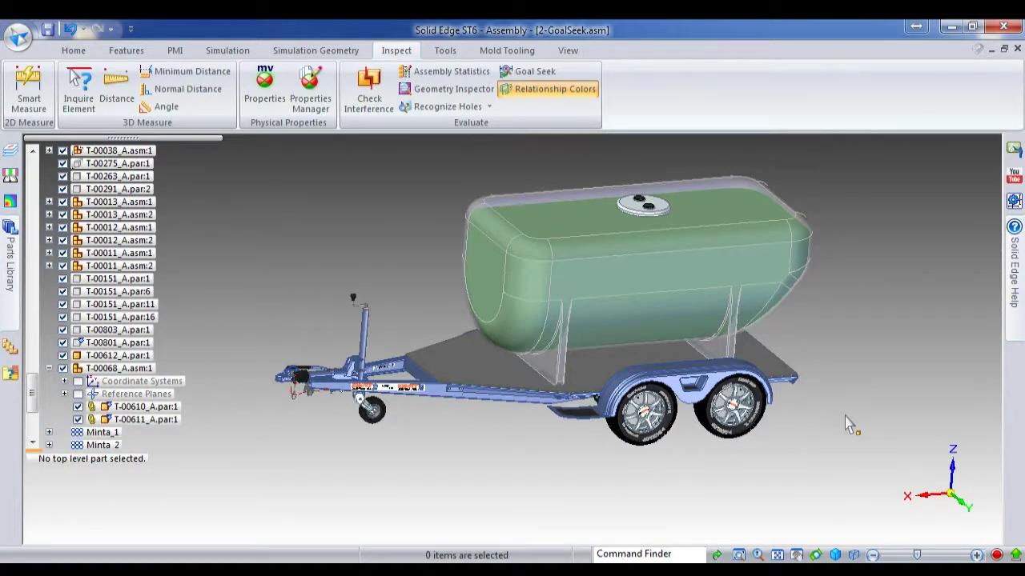
left_click(1017, 51)
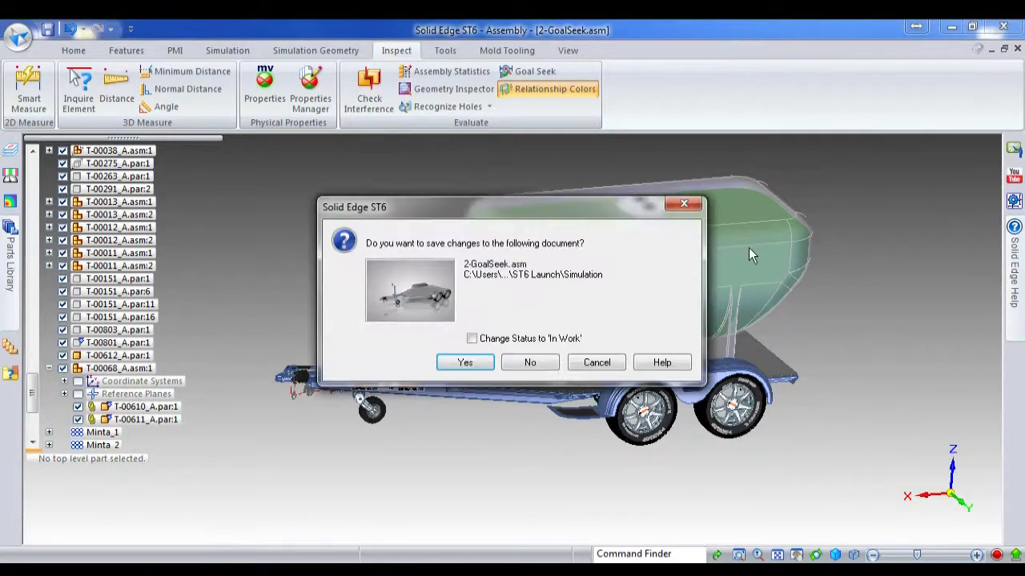